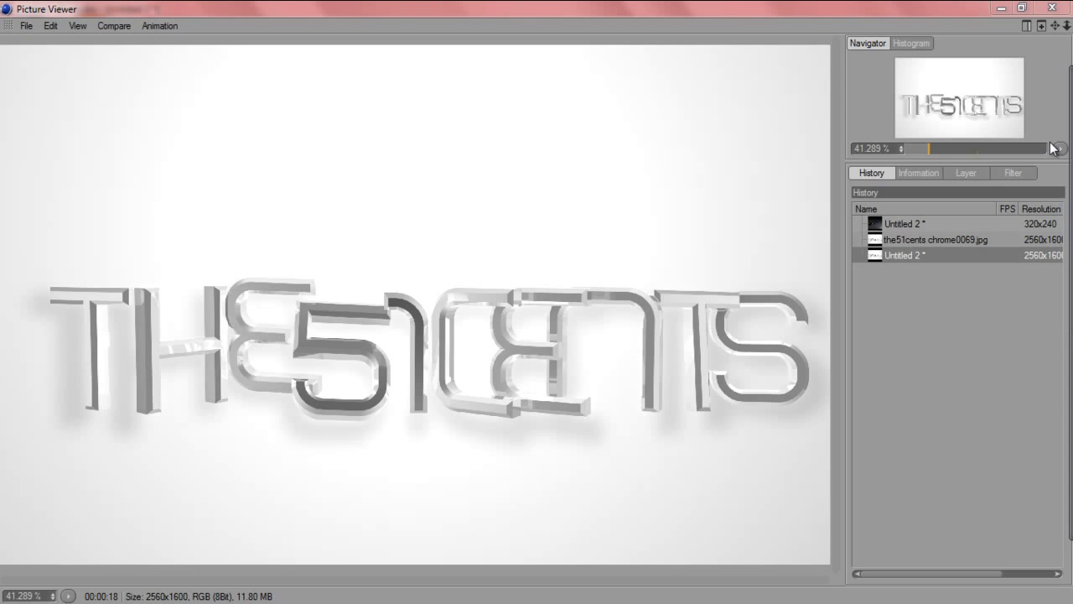
# Step: Close the Picture Viewer, cancel overwriting the saved render, and render the chrome text in the viewport
pyautogui.click(1000, 8)
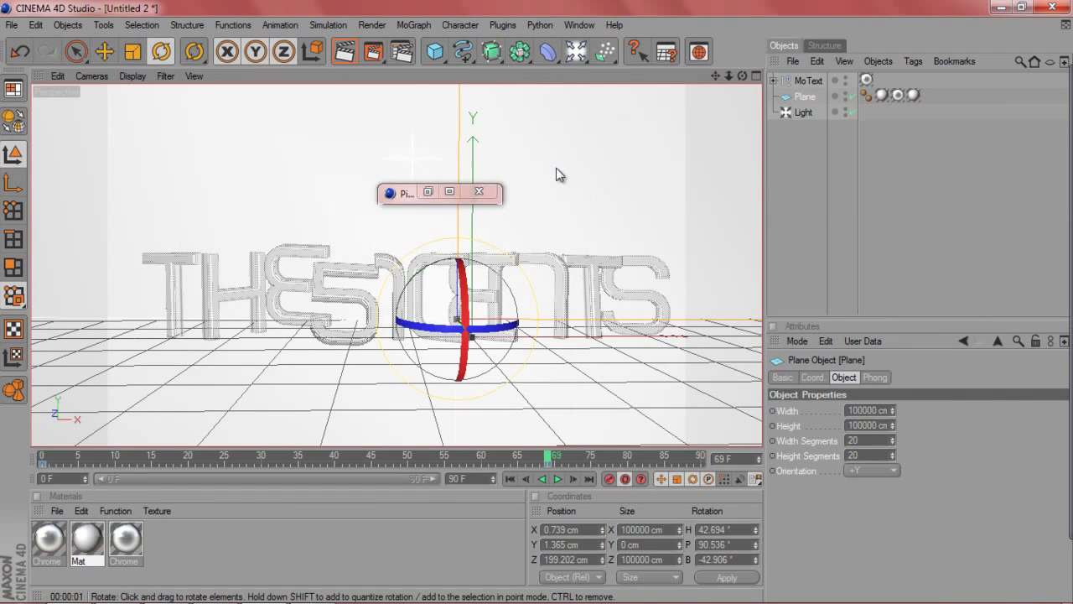
pyautogui.click(487, 192)
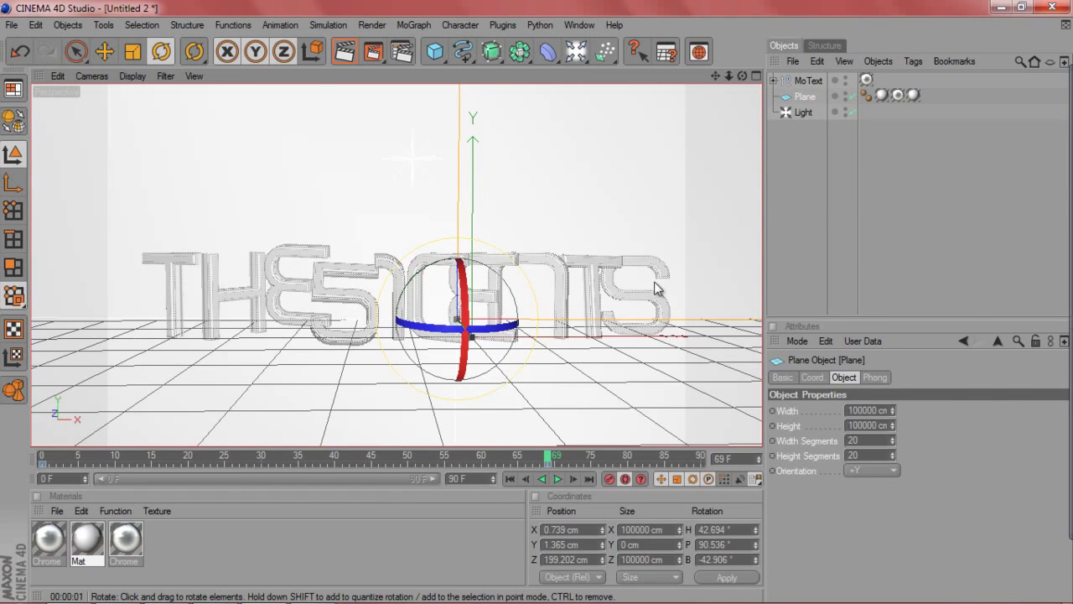
pyautogui.click(367, 52)
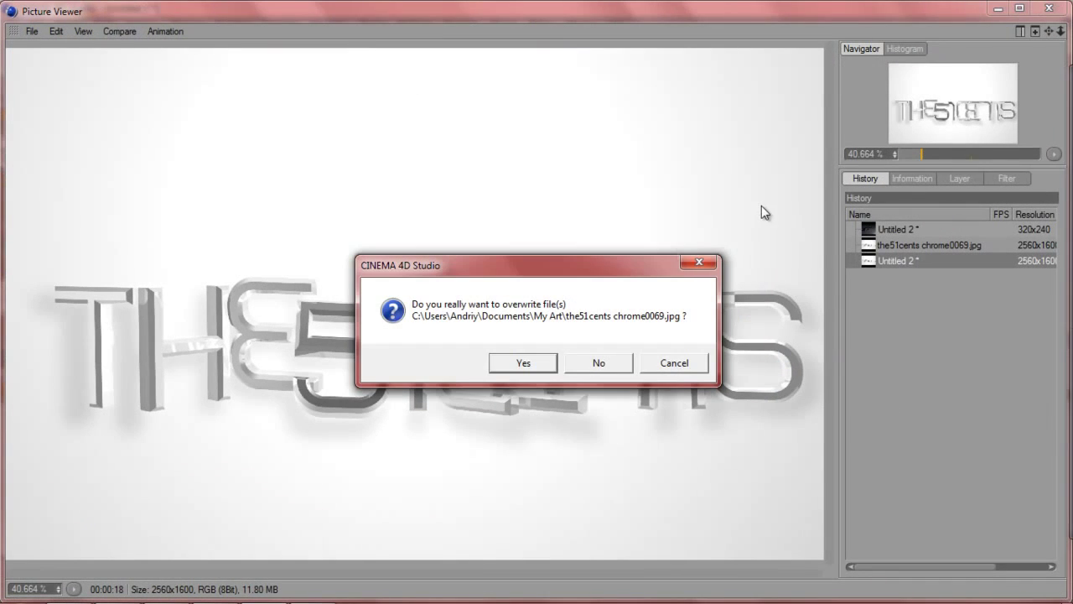
pyautogui.click(676, 368)
pyautogui.click(1053, 9)
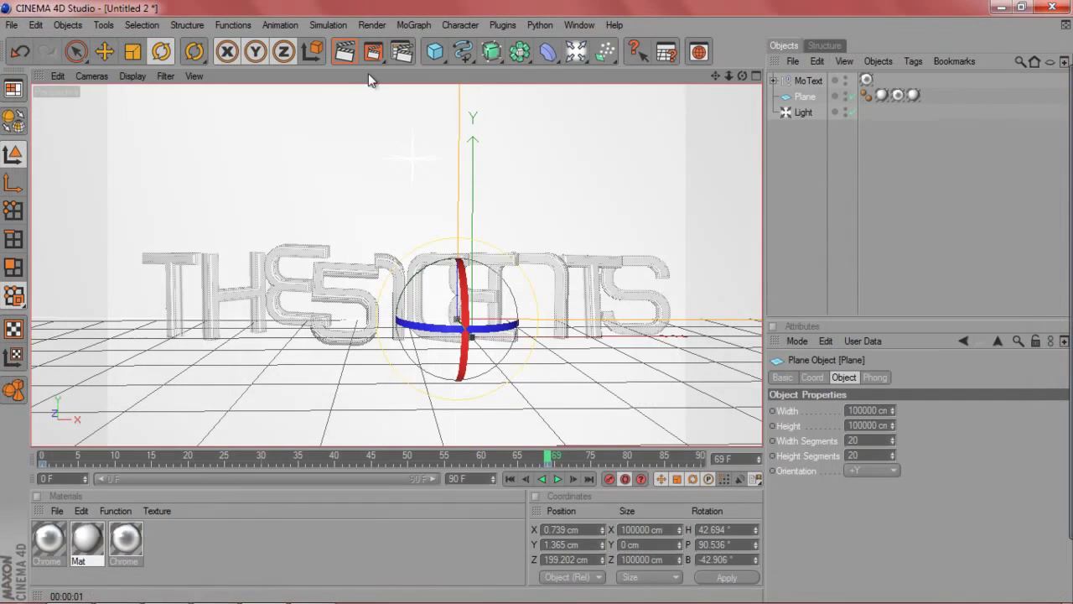
pyautogui.click(350, 56)
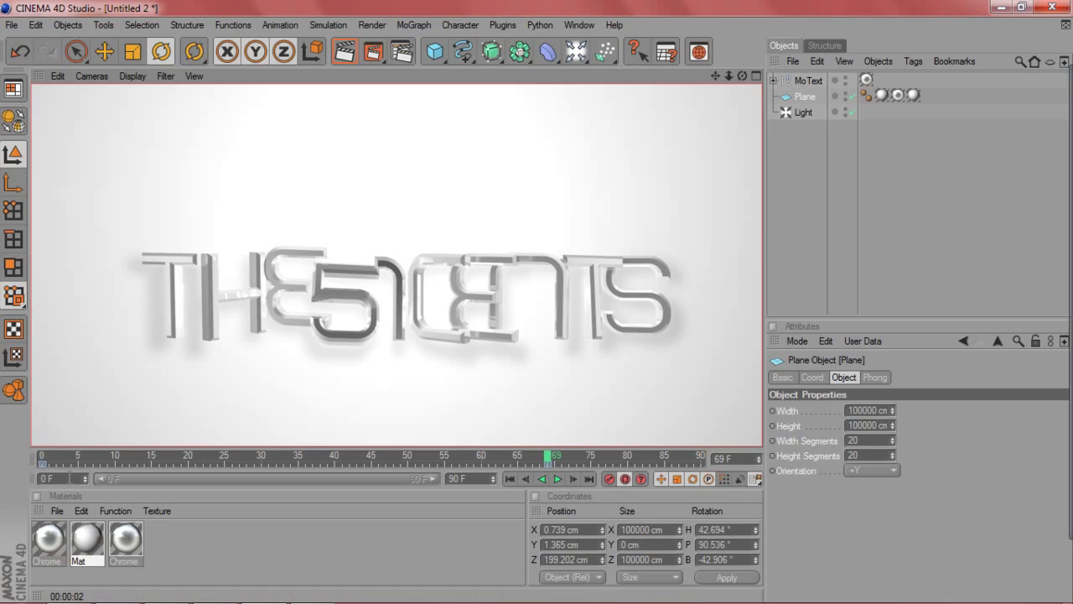
# Step: Open the Chrome material's editor, reposition it, and close it again
pyautogui.doubleClick(124, 543)
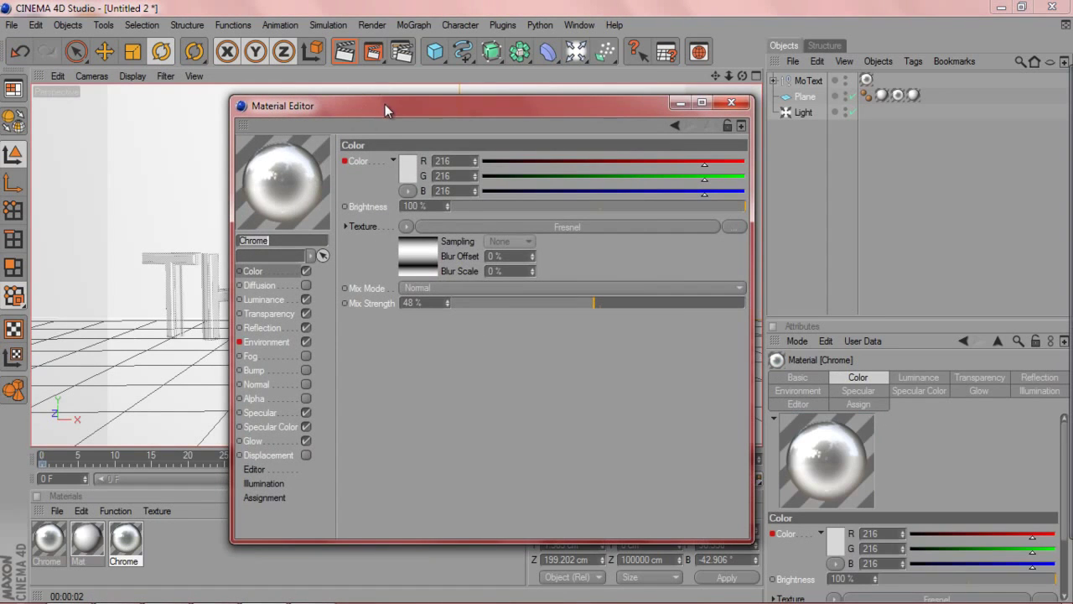
pyautogui.moveTo(385, 106)
pyautogui.mouseDown()
pyautogui.moveTo(377, 158)
pyautogui.moveTo(413, 143)
pyautogui.moveTo(364, 116)
pyautogui.moveTo(386, 100)
pyautogui.mouseUp()
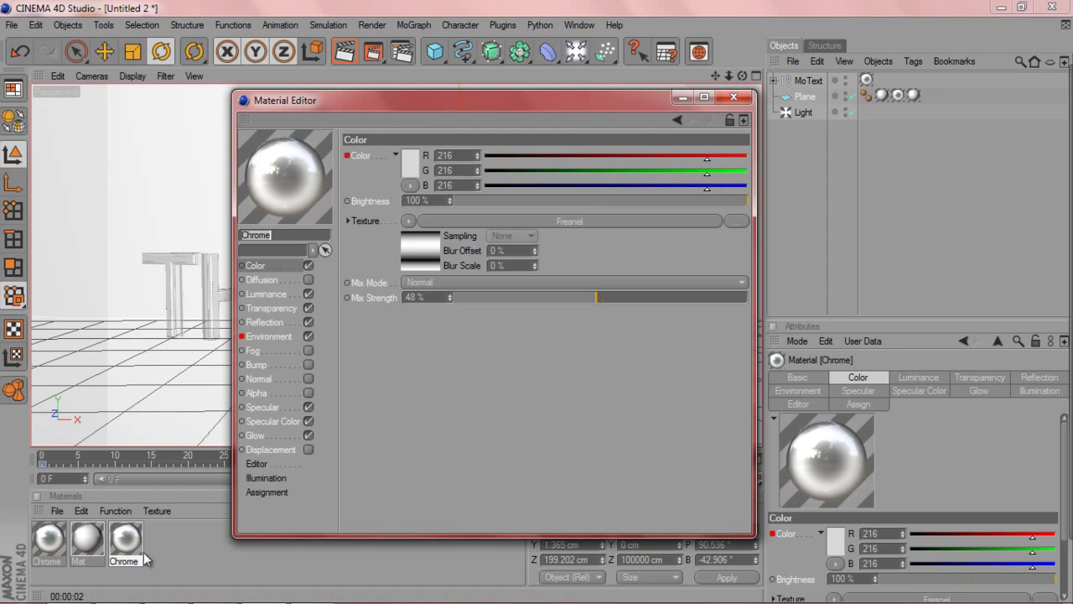
pyautogui.click(733, 96)
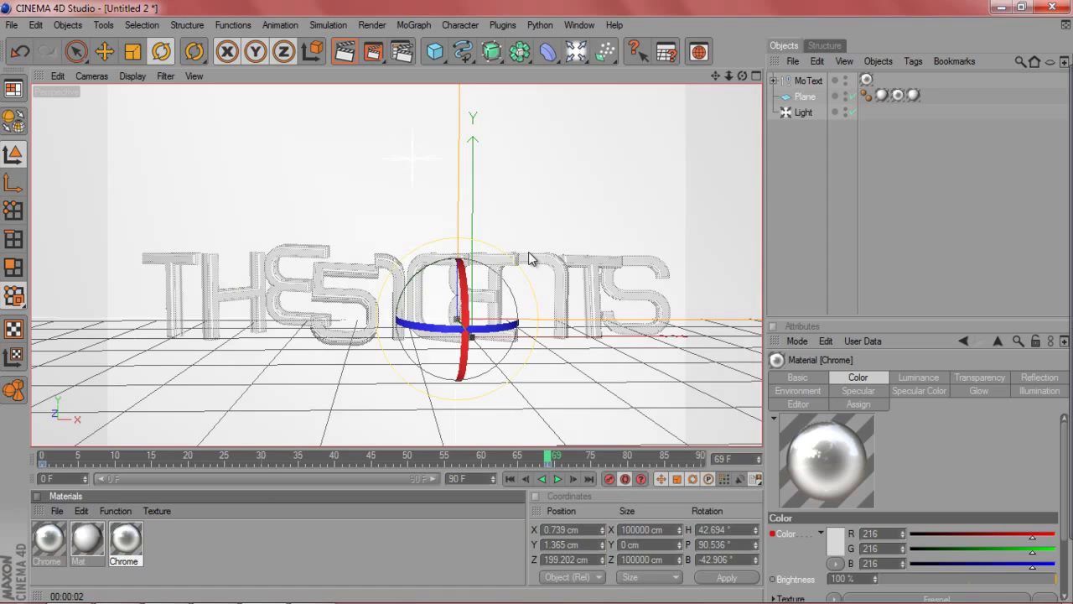
# Step: Create a new default material Mat.1 and open it for editing
pyautogui.doubleClick(182, 544)
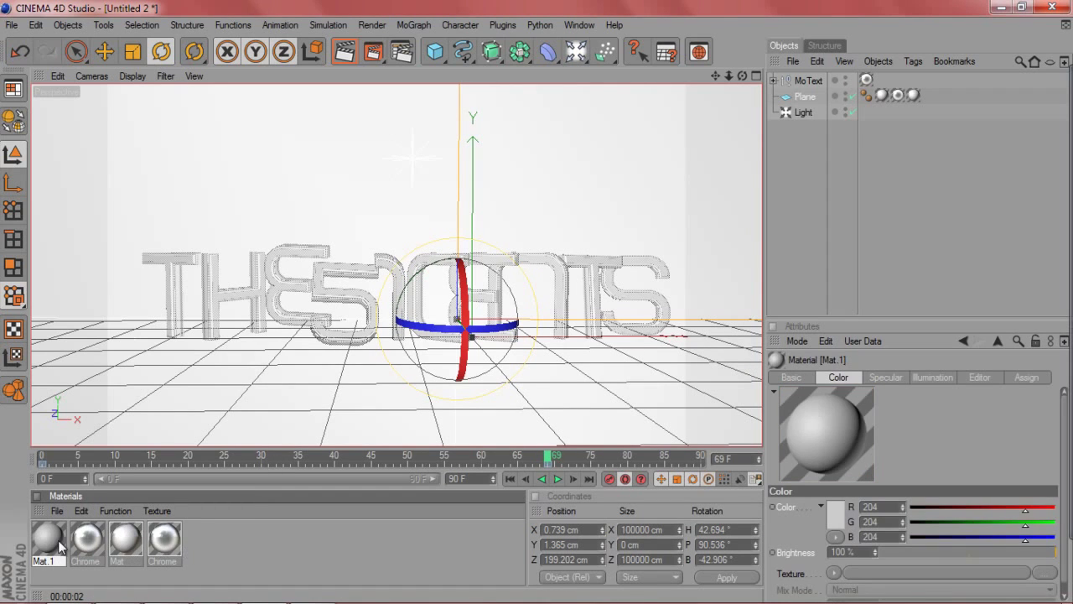
pyautogui.doubleClick(48, 540)
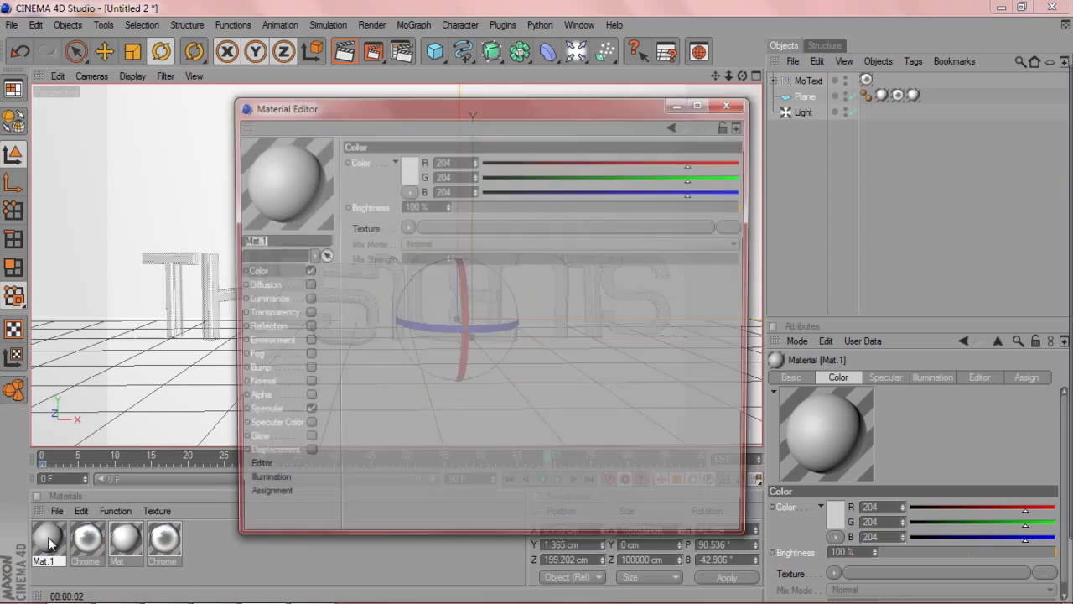
pyautogui.click(731, 103)
# Step: Give the Chrome Color channel grey 216 with a Fresnel texture at 48% mix, adjusting its gradient
pyautogui.doubleClick(165, 540)
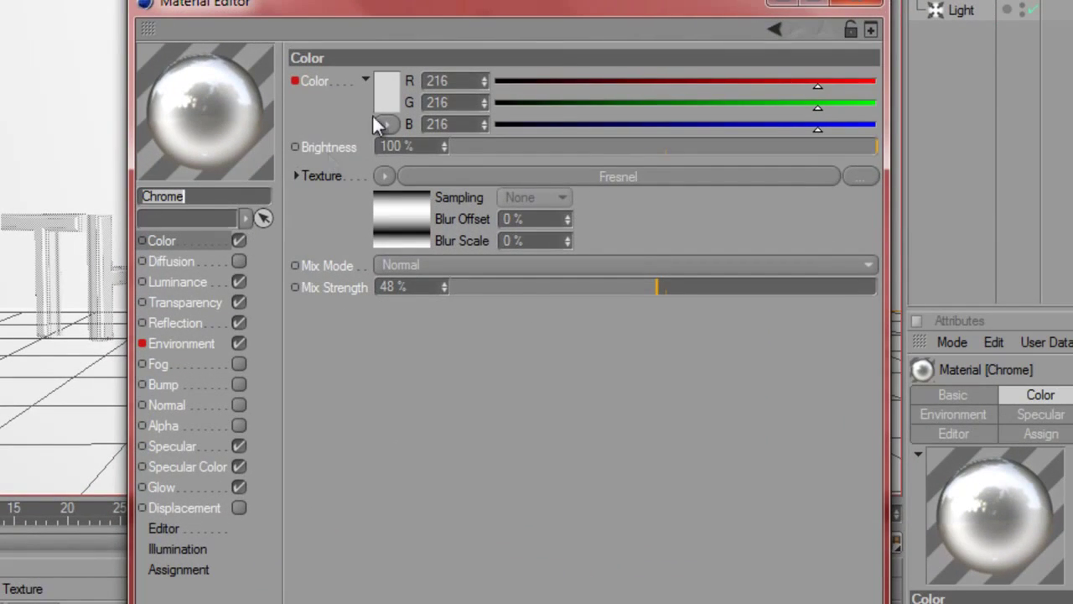
pyautogui.click(378, 104)
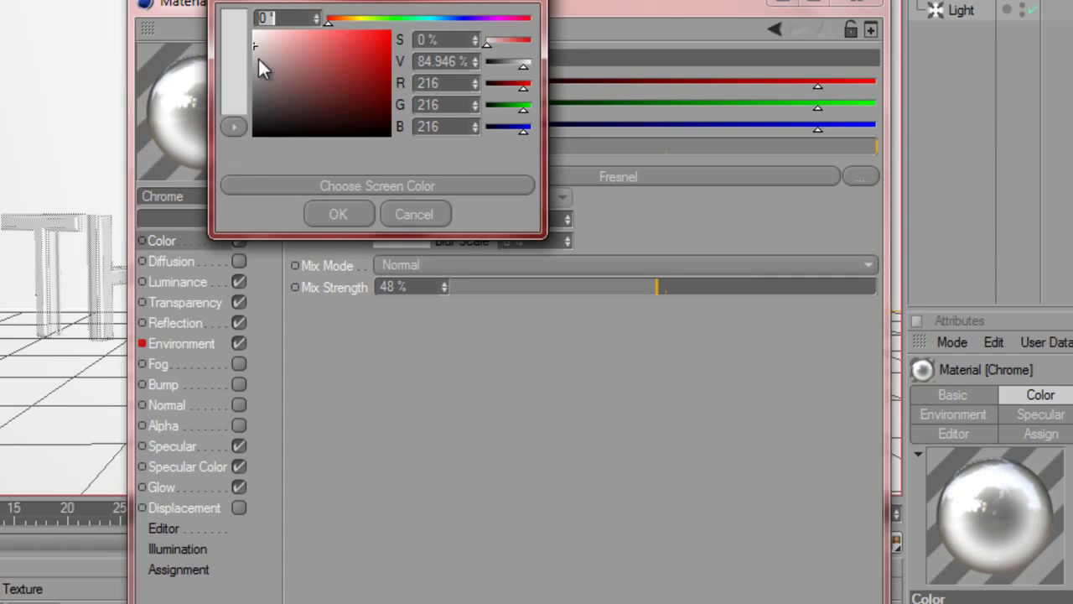
pyautogui.click(335, 213)
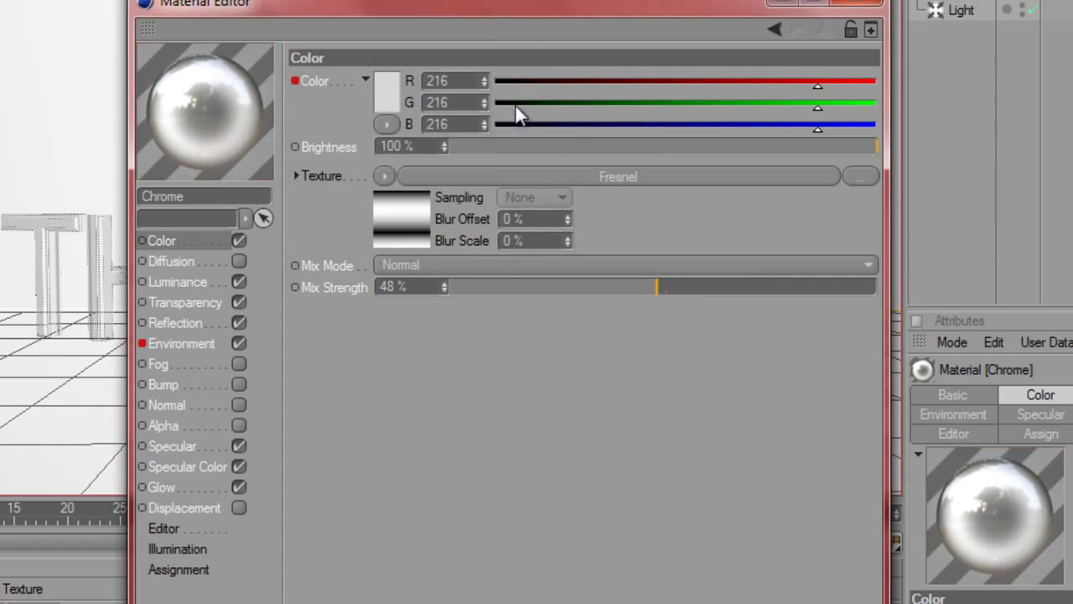
pyautogui.click(385, 176)
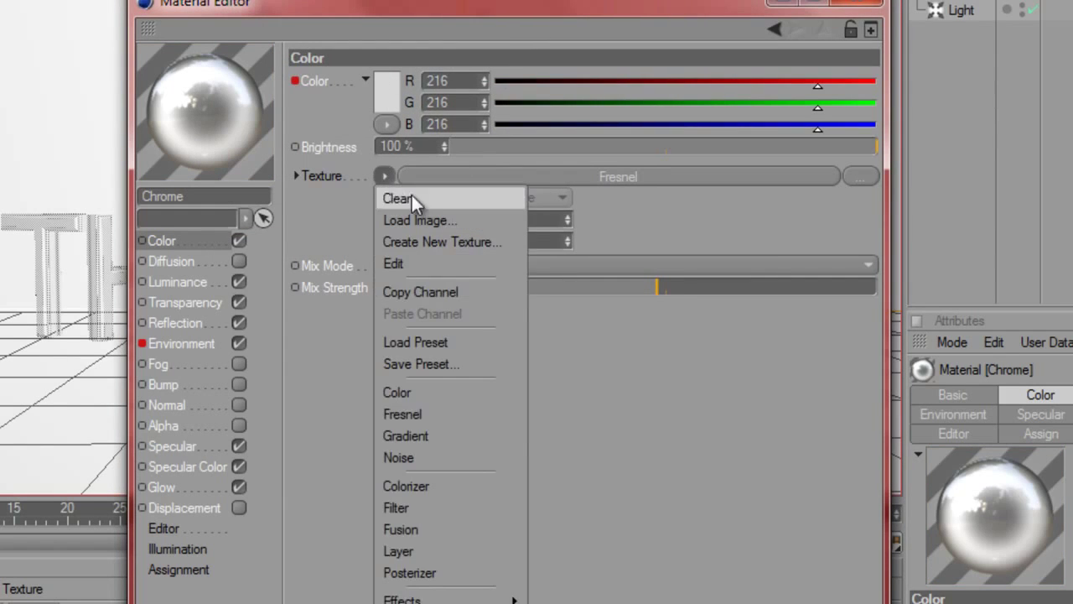
pyautogui.click(486, 417)
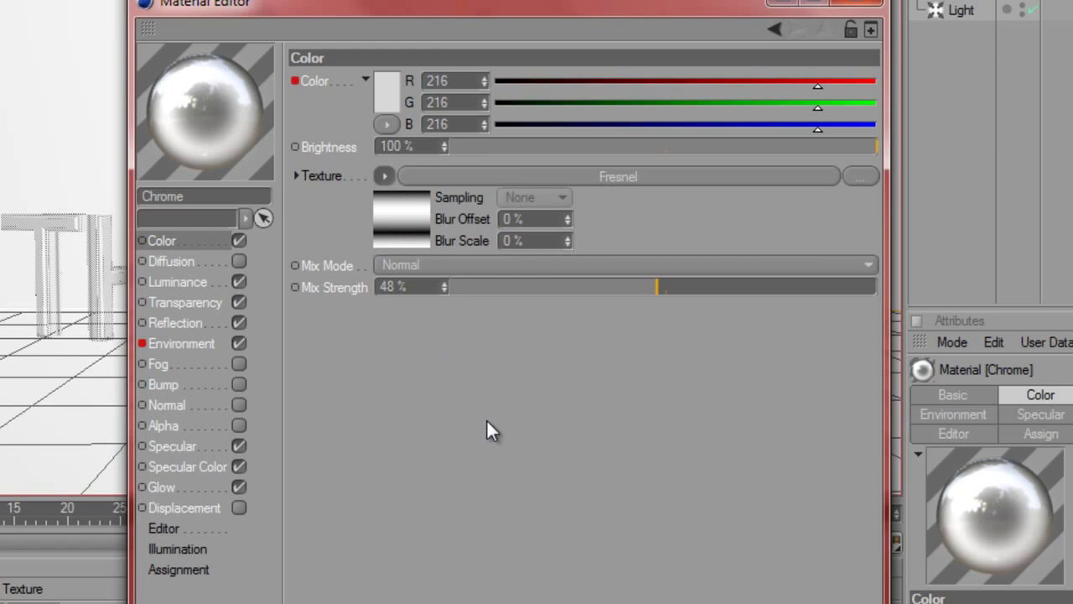
pyautogui.click(420, 223)
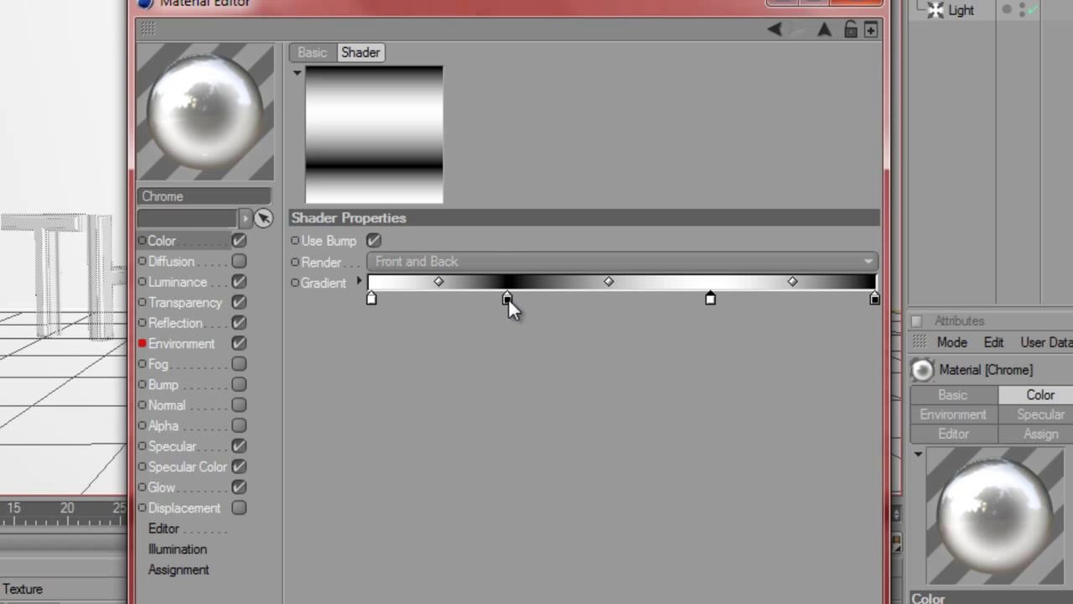
pyautogui.moveTo(508, 295); pyautogui.dragTo(502, 296)
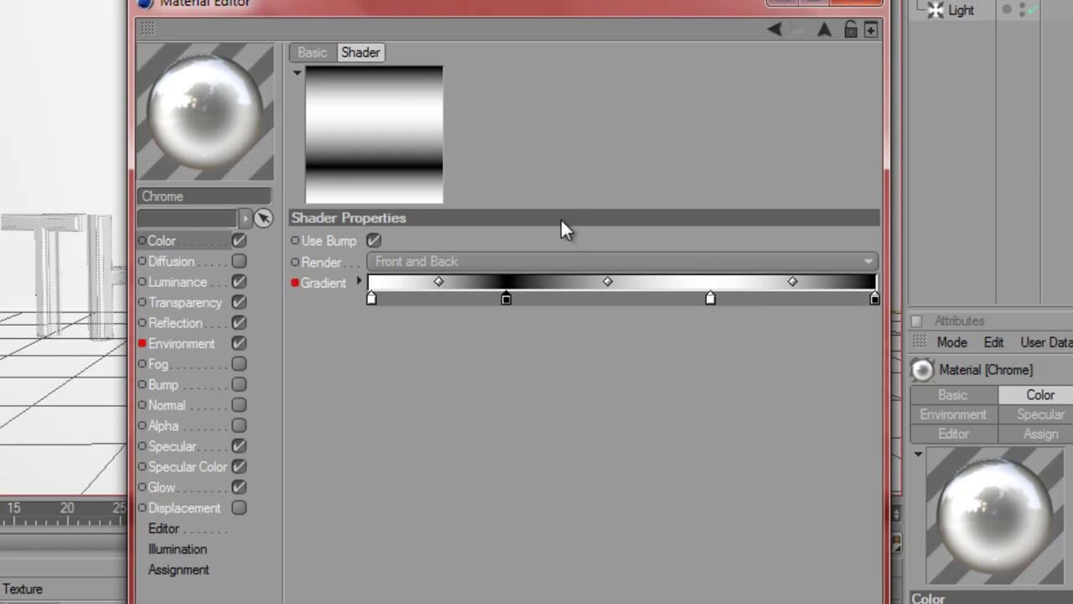
pyautogui.click(856, 10)
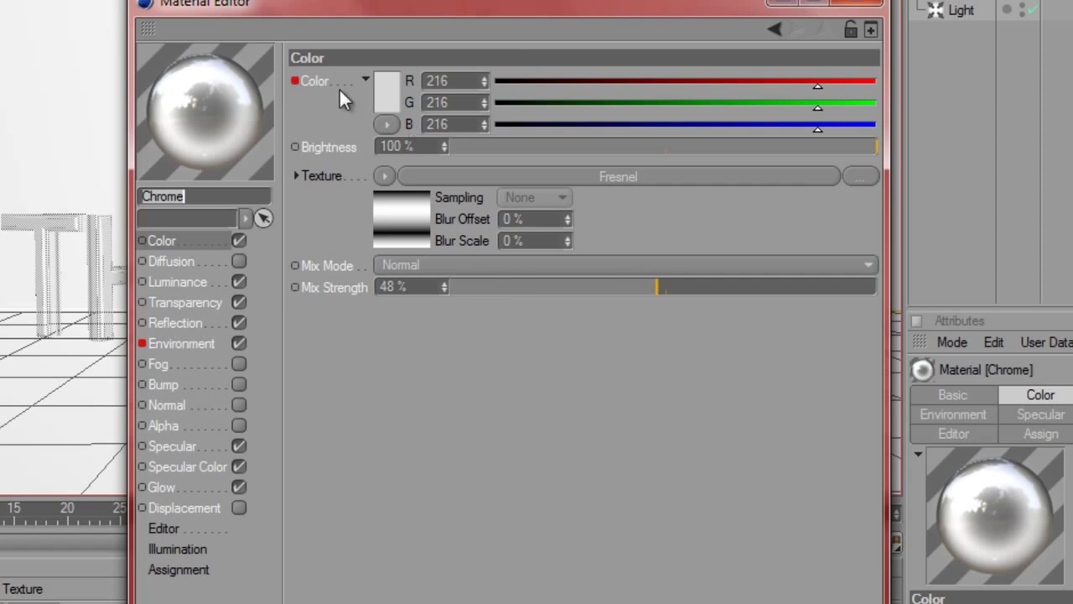
# Step: Keep the Chrome Luminance colour at grey 180 and bring up the Transparency settings
pyautogui.click(195, 281)
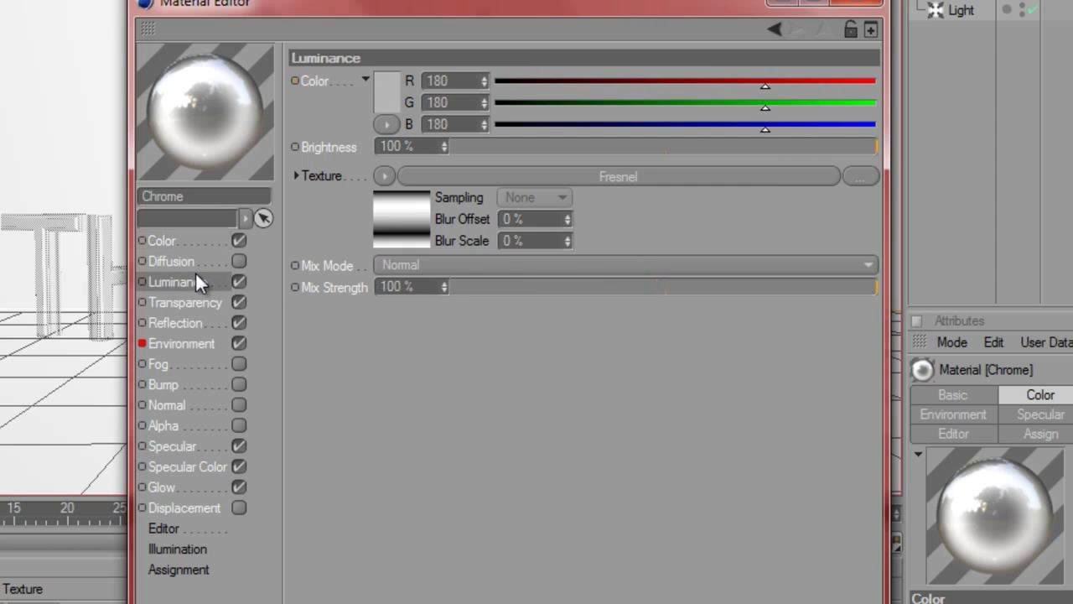
pyautogui.click(393, 98)
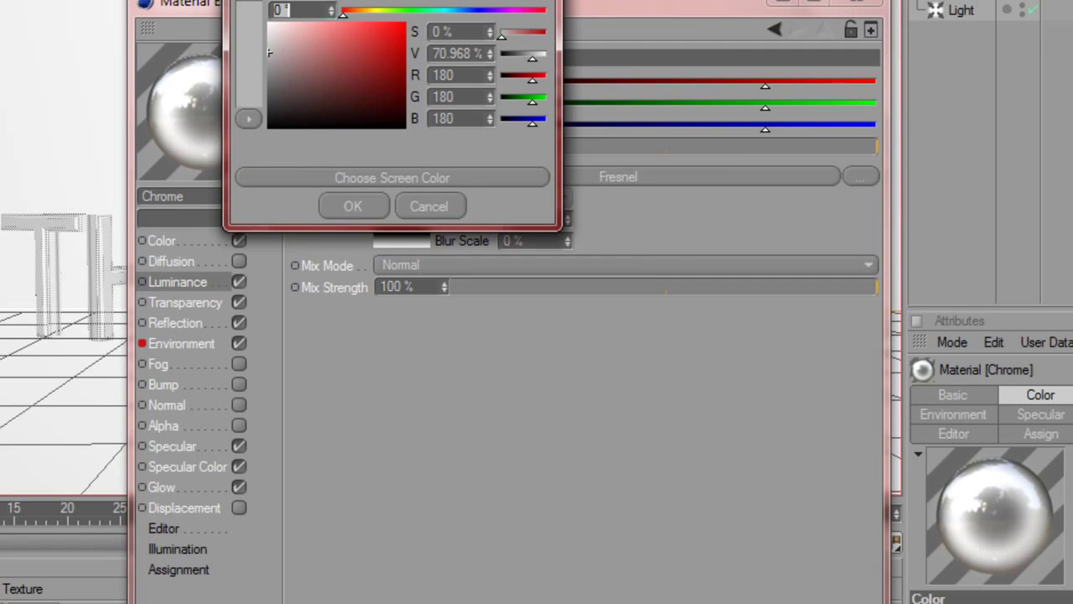
pyautogui.click(352, 206)
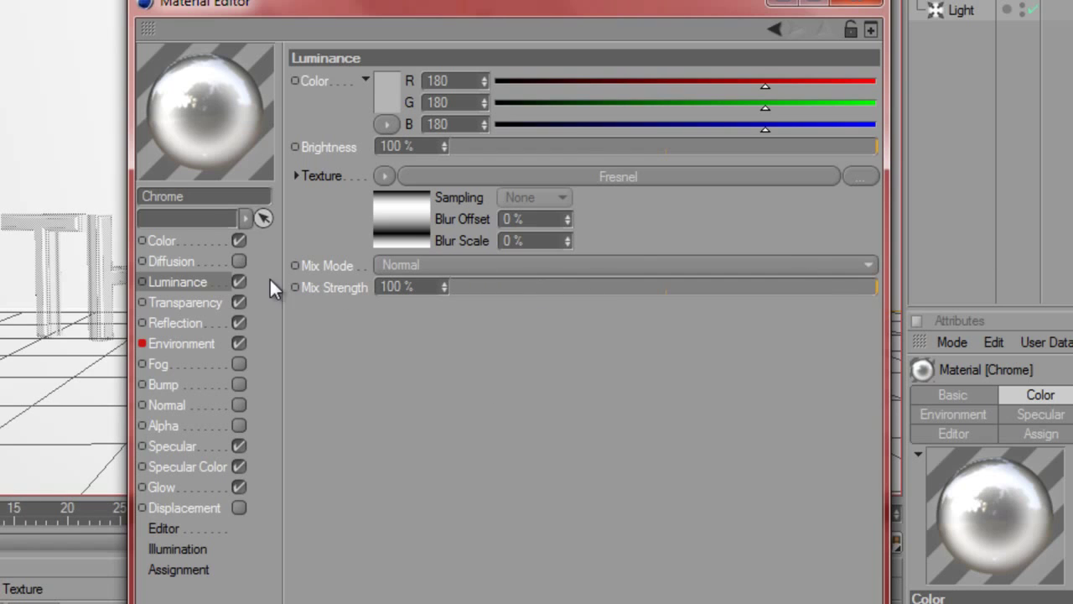
pyautogui.click(208, 300)
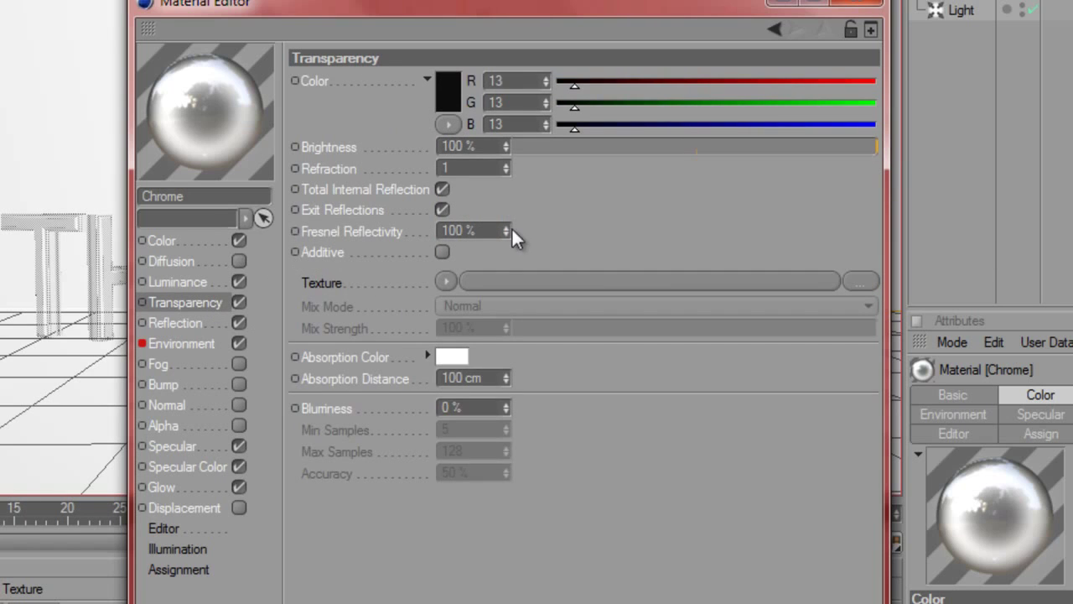
# Step: Set the Chrome Transparency colour to dark grey 13
pyautogui.click(444, 88)
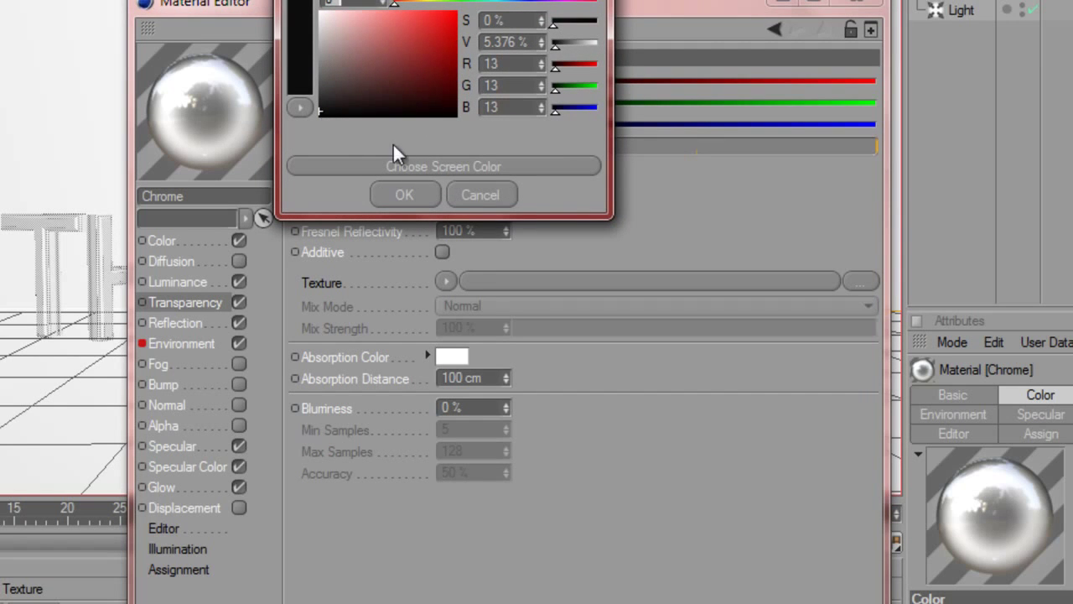
pyautogui.click(405, 199)
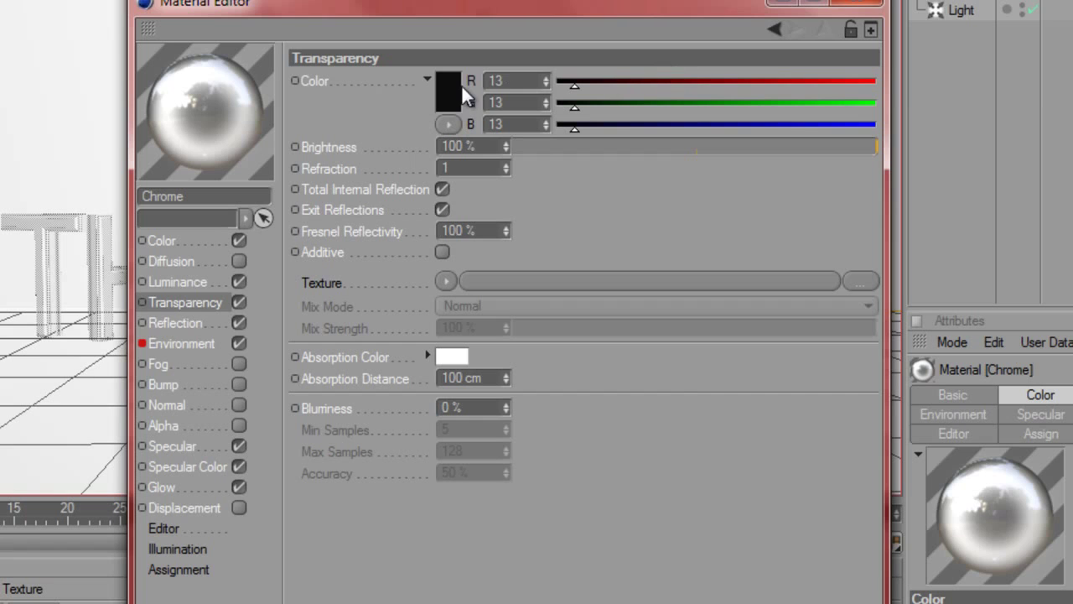
# Step: Check that the Chrome Reflection colour remains white
pyautogui.click(210, 319)
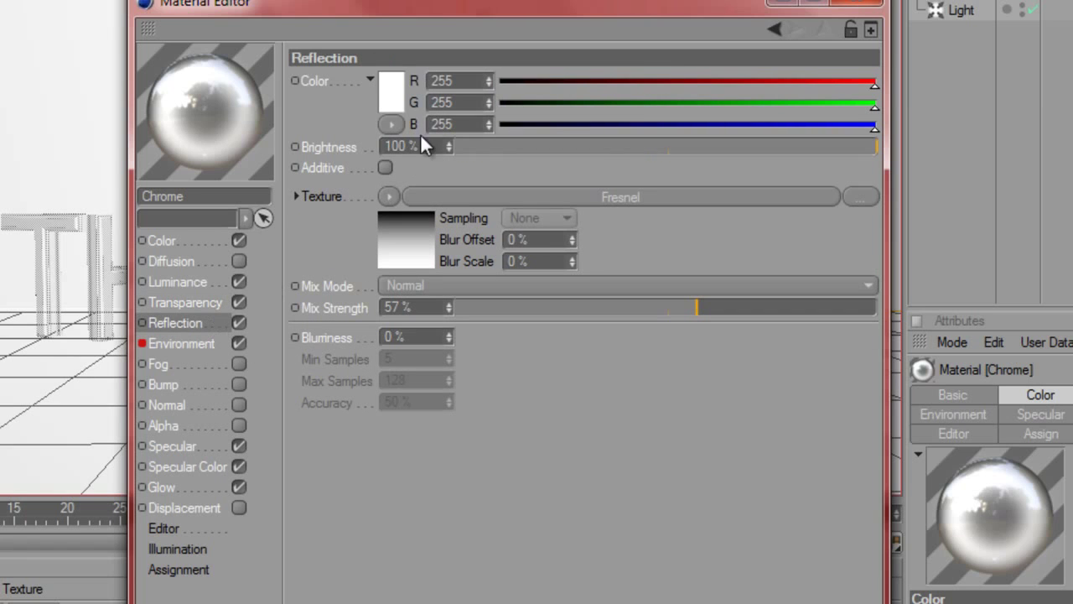
pyautogui.click(399, 72)
pyautogui.click(359, 185)
# Step: Keep the Chrome Environment colour at grey 211 and bring up the Specular settings
pyautogui.click(185, 344)
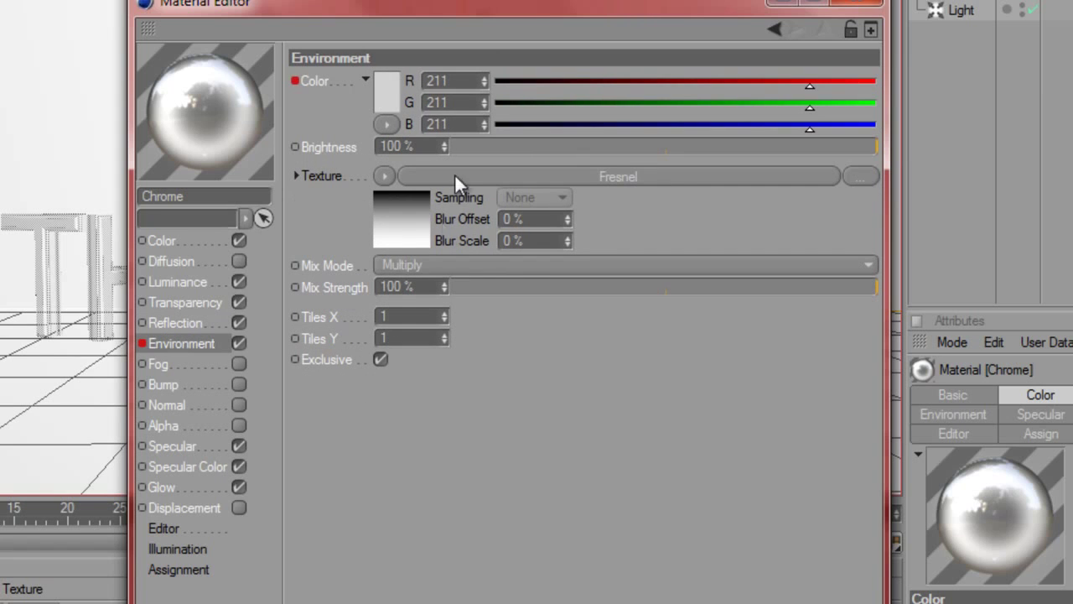
pyautogui.click(397, 93)
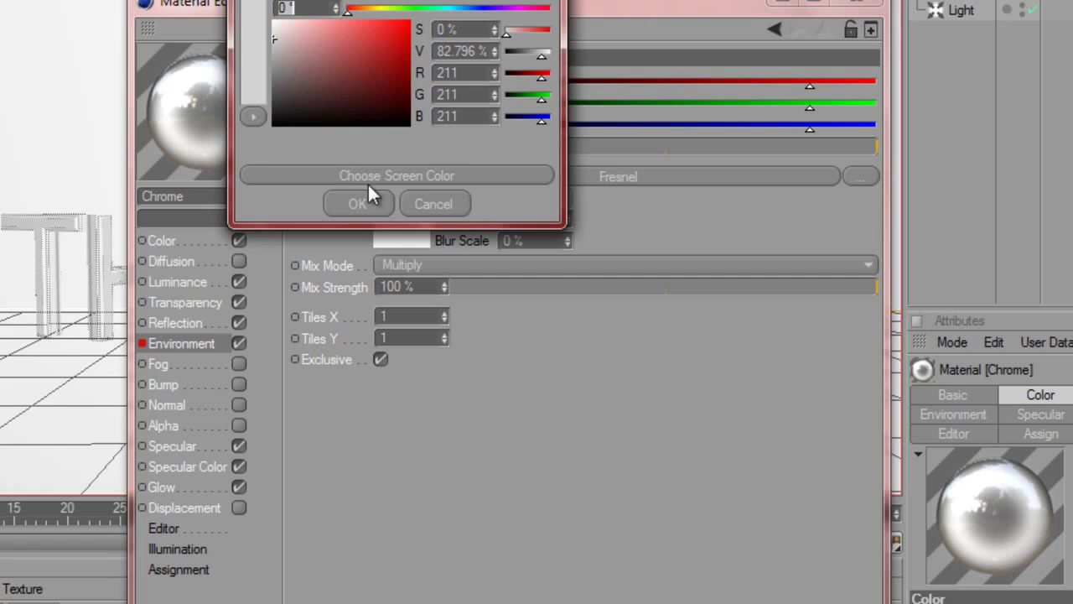
pyautogui.click(353, 200)
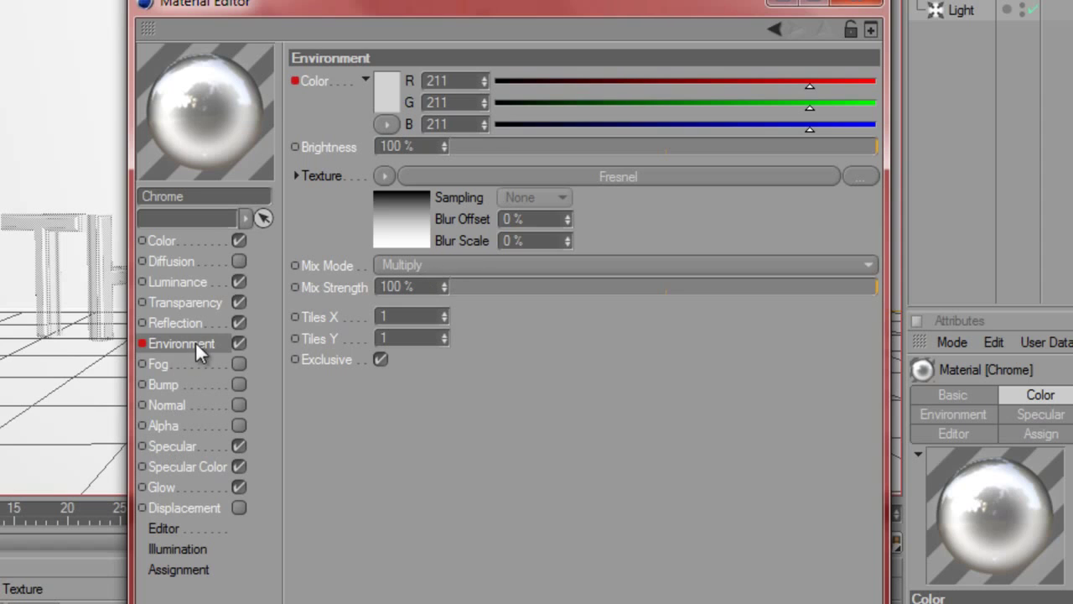
pyautogui.click(181, 446)
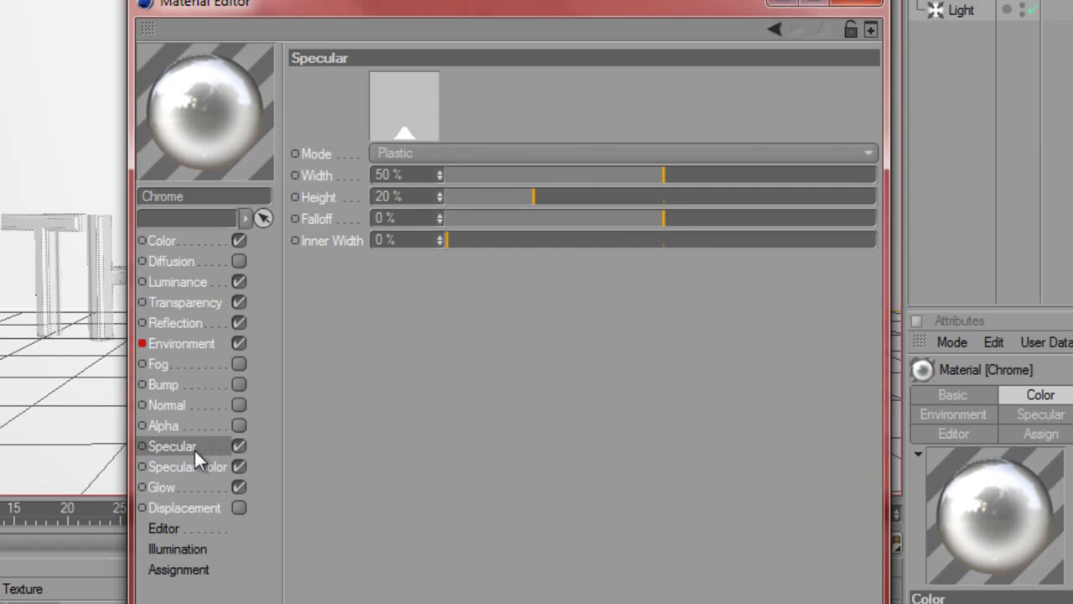
# Step: Review the Specular Color and Glow colours, leaving Glow's Use Material Color off at 50% brightness
pyautogui.click(200, 474)
pyautogui.click(382, 94)
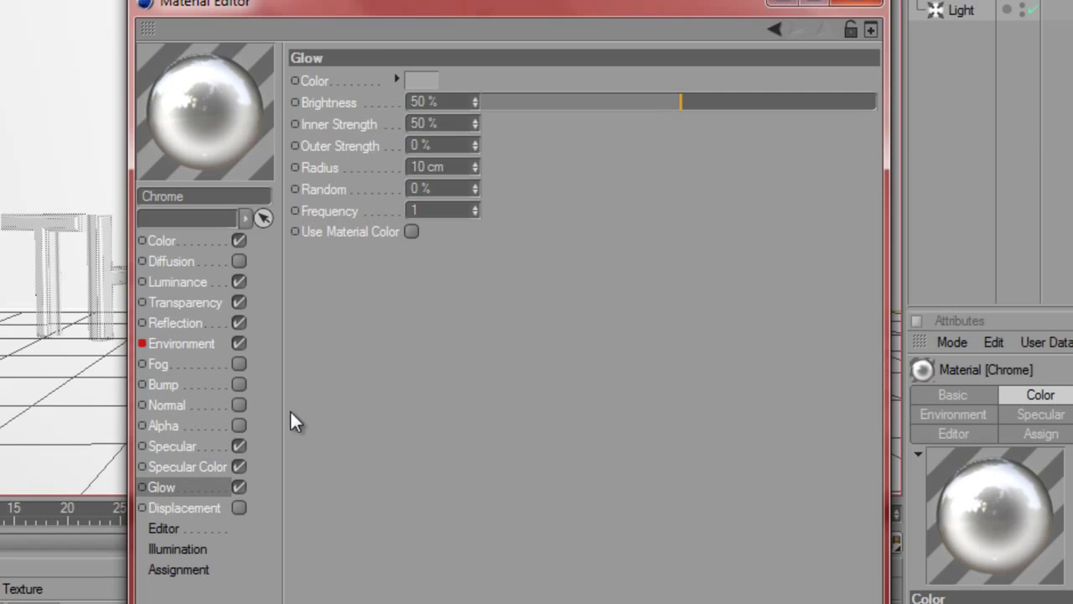
pyautogui.click(426, 83)
pyautogui.click(412, 232)
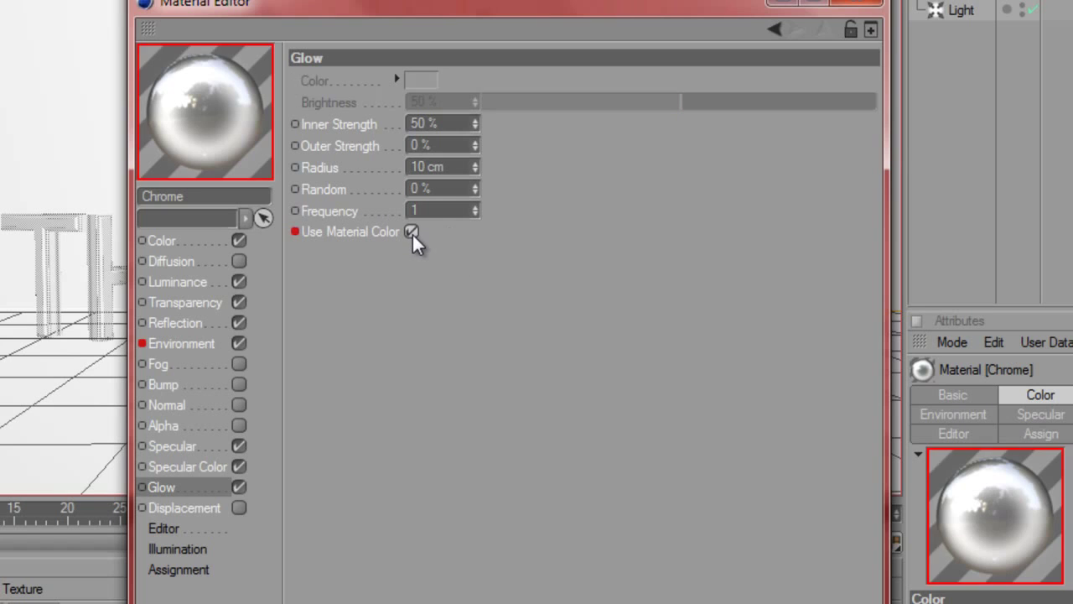
pyautogui.click(412, 232)
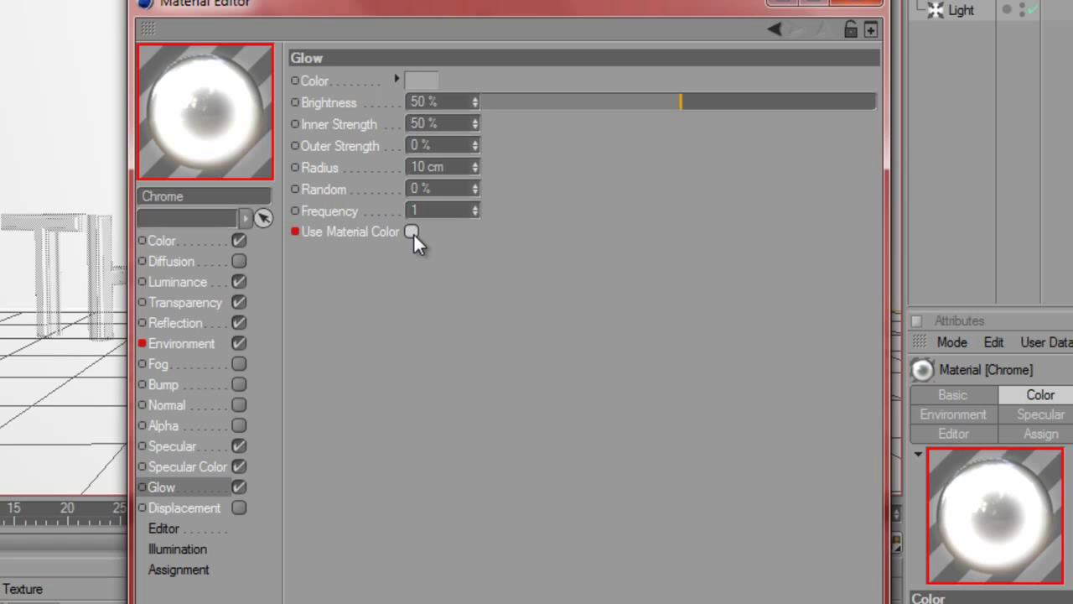
pyautogui.click(427, 77)
pyautogui.click(489, 181)
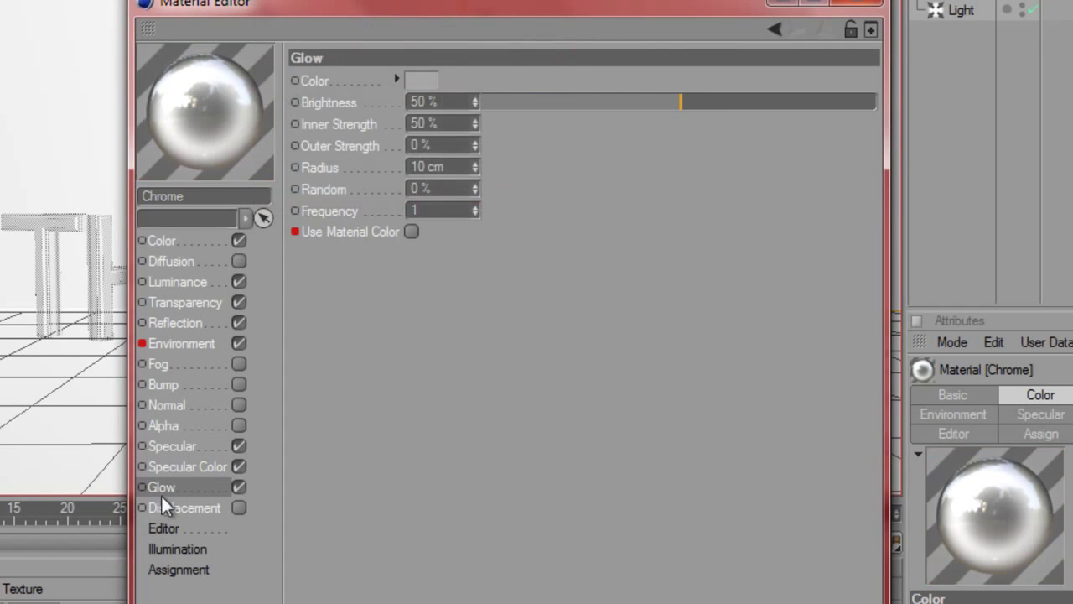
# Step: Close the Material Editor and render the chrome THE51CENTS text in the viewport
pyautogui.click(868, 3)
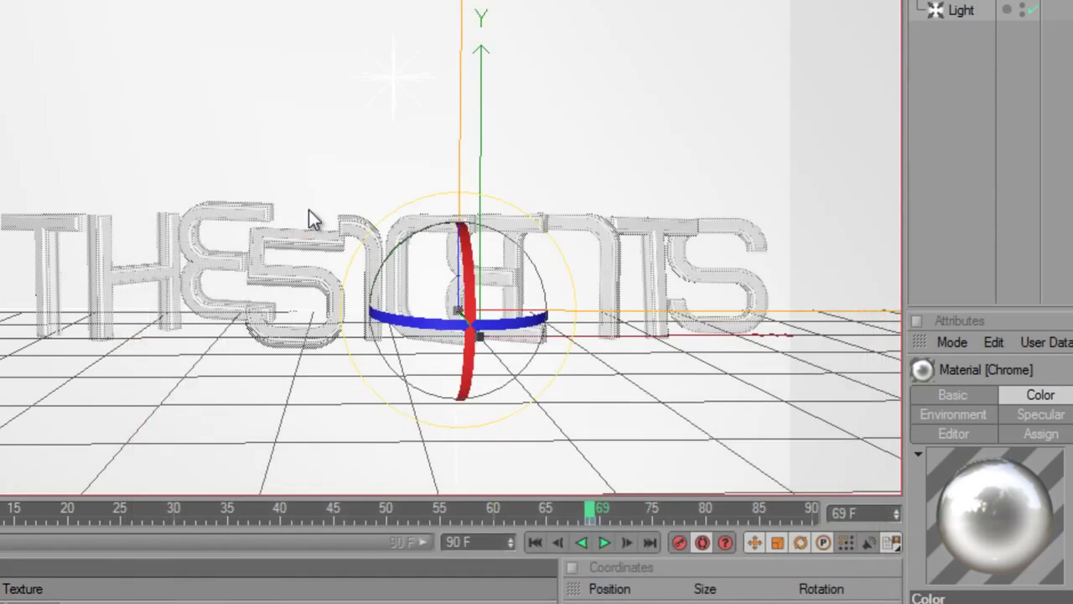
pyautogui.click(343, 54)
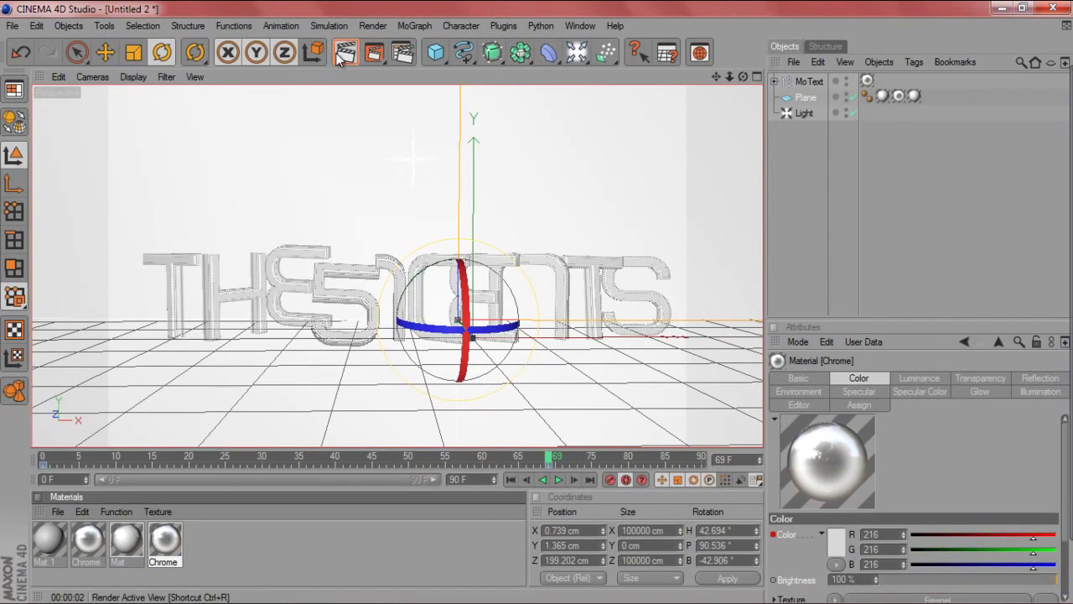